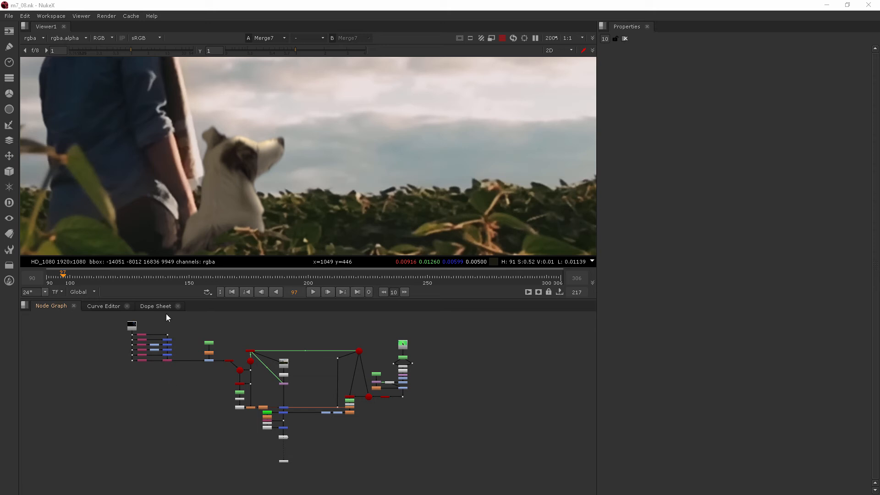
Examine how the dog's edges and brightness sit against the sky and field compared with the woman and the robot.
scroll(258, 133, "up", 5)
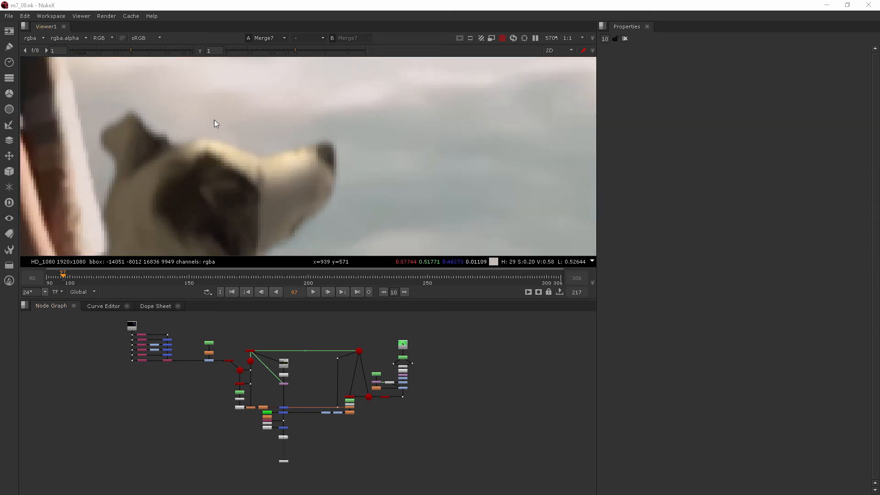
scroll(295, 116, "down", 3)
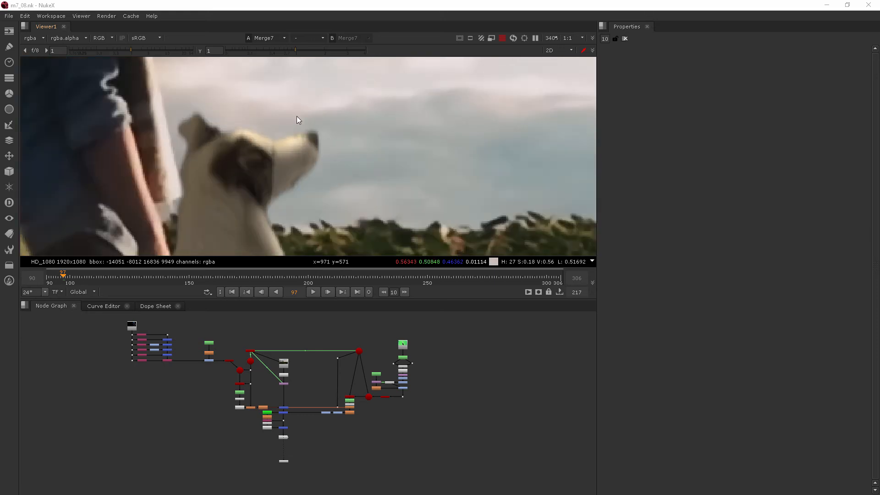
scroll(295, 116, "down", 3)
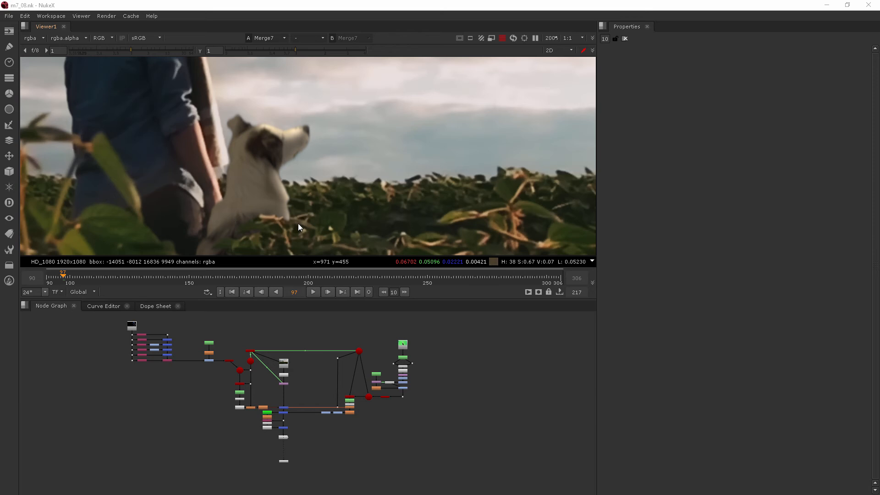
scroll(312, 174, "down", 6)
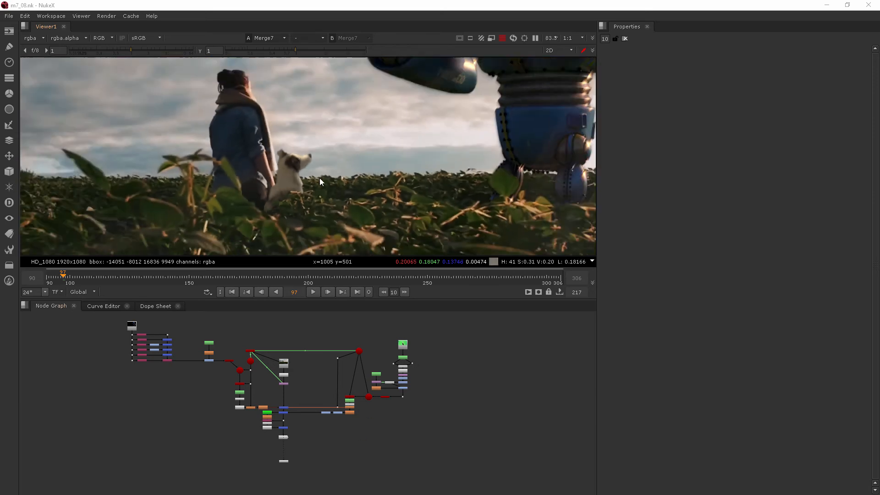
middle_click_drag(434, 149, 366, 190)
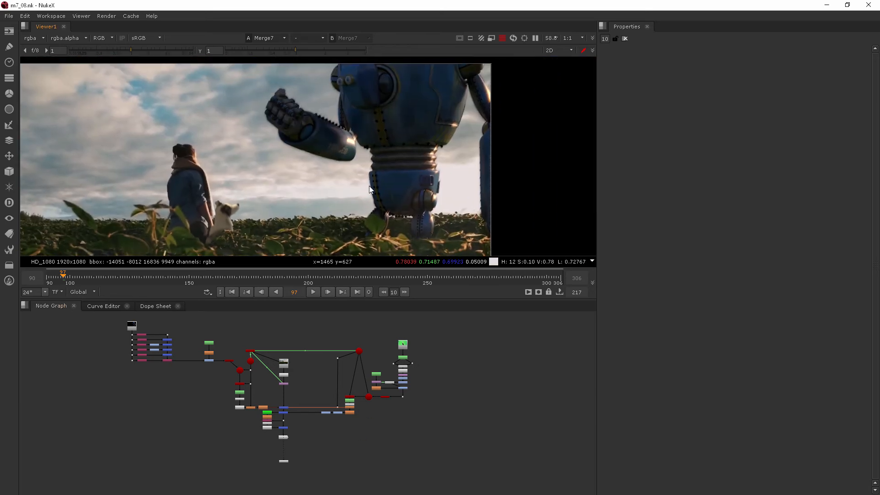
scroll(485, 87, "up", 3)
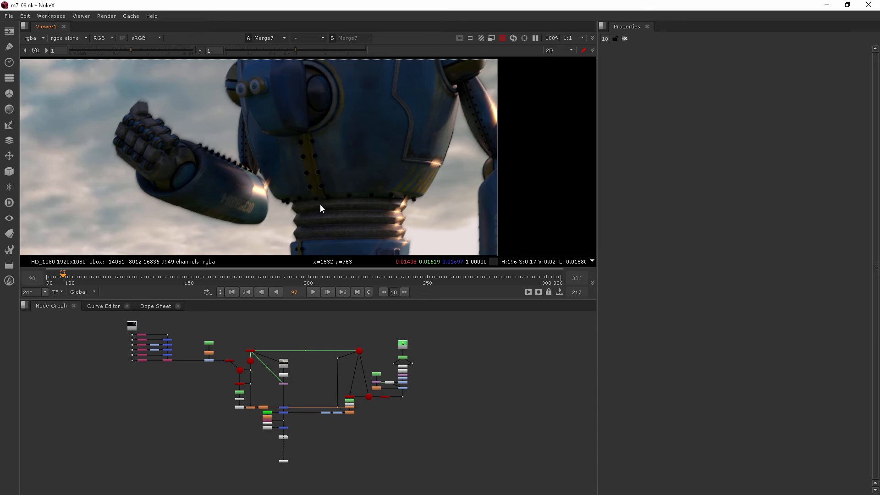
scroll(237, 206, "down", 1)
scroll(237, 204, "down", 2)
middle_click_drag(237, 204, 331, 95)
scroll(194, 170, "up", 3)
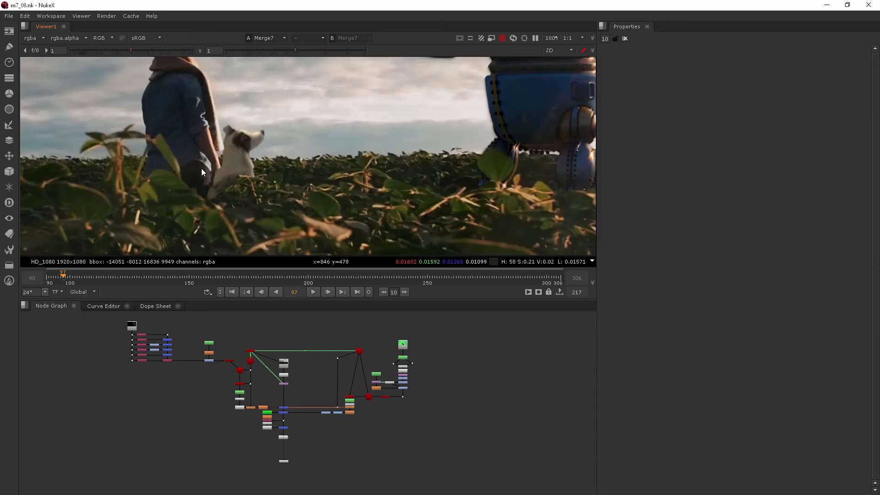
scroll(248, 152, "up", 4)
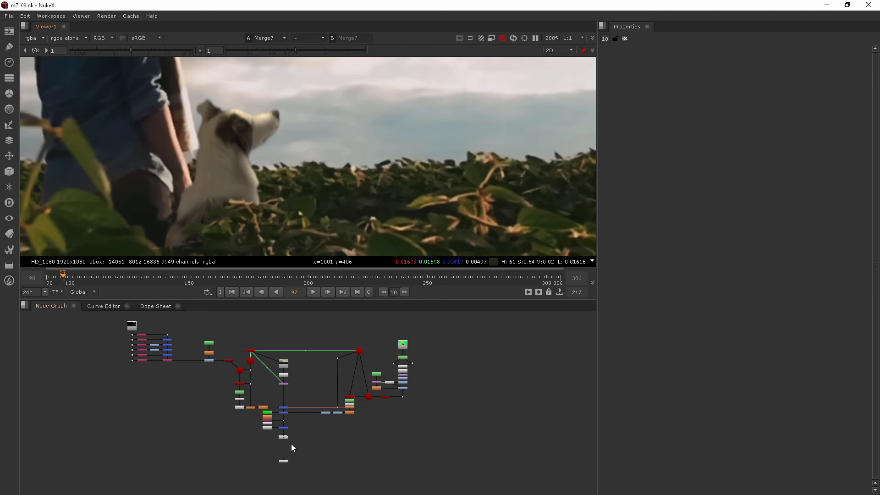
Move MotionBlur3D1, VectorBlur2_2 and their ColorCorrect nodes down, along with the Merge6 branch, to open space below Premult2.
scroll(292, 443, "up", 5)
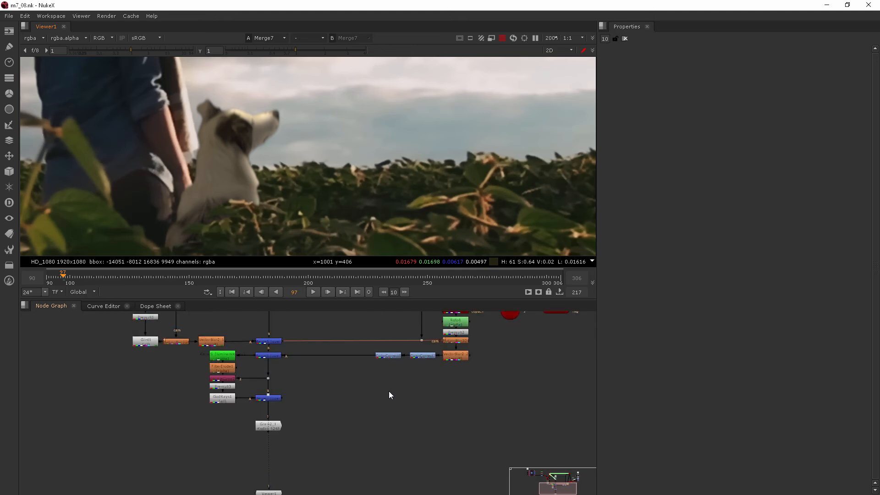
middle_click_drag(384, 399, 342, 429)
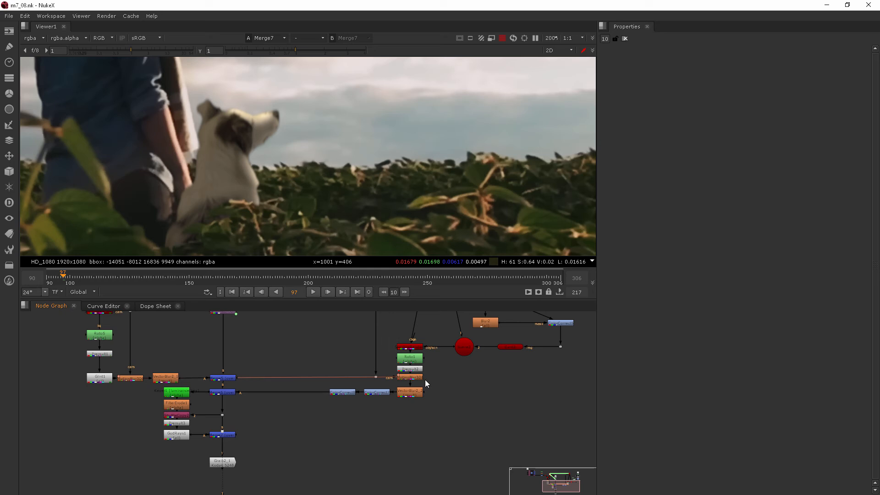
left_click_drag(418, 382, 318, 422)
left_click_drag(410, 382, 412, 404)
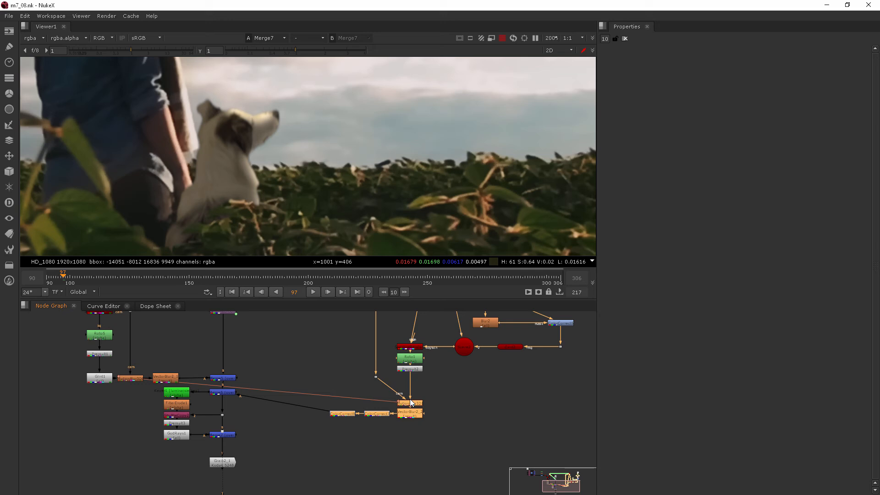
left_click_drag(148, 386, 268, 479)
left_click_drag(226, 396, 227, 415)
left_click(438, 432)
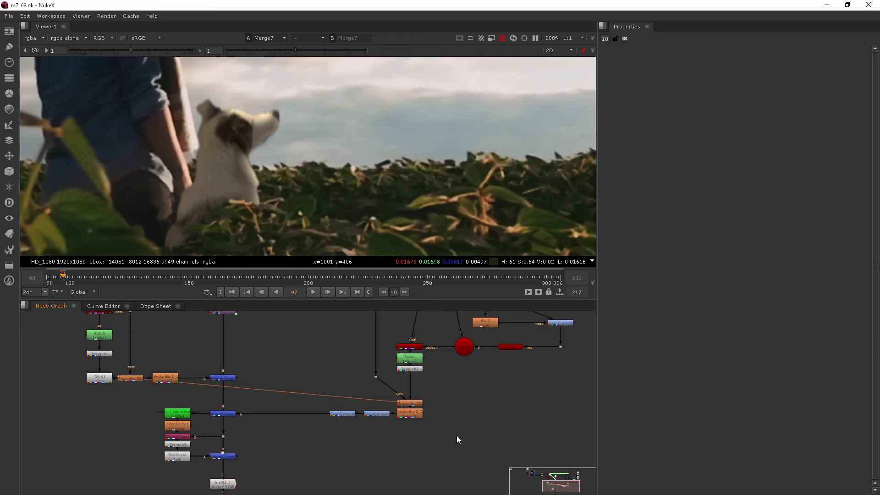
Lower the camera dot to MotionBlur3D1's level and shift the node row at MotionBlur3D1 slightly further down.
scroll(419, 408, "up", 3)
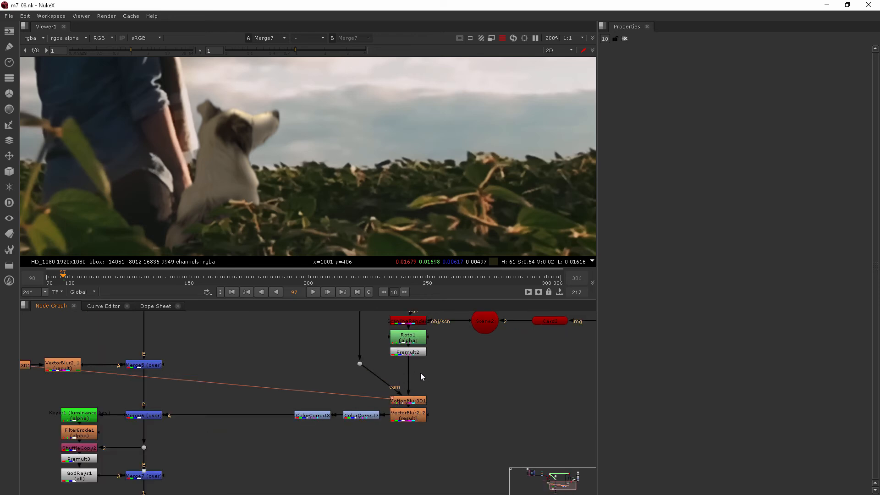
left_click_drag(360, 363, 361, 401)
scroll(396, 402, "down", 5)
left_click_drag(419, 395, 250, 461)
left_click_drag(409, 400, 406, 414)
left_click(444, 400)
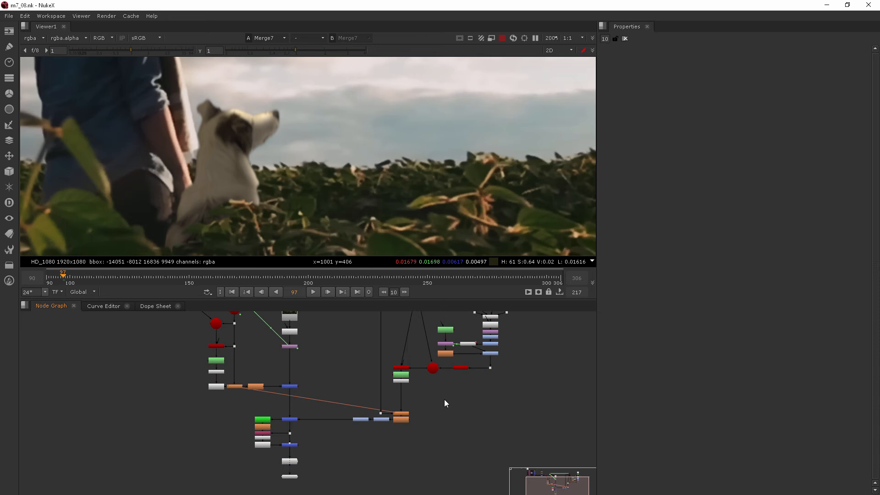
Add a LightWrap node and insert it between Premult2 and MotionBlur3D1.
scroll(419, 387, "up", 8)
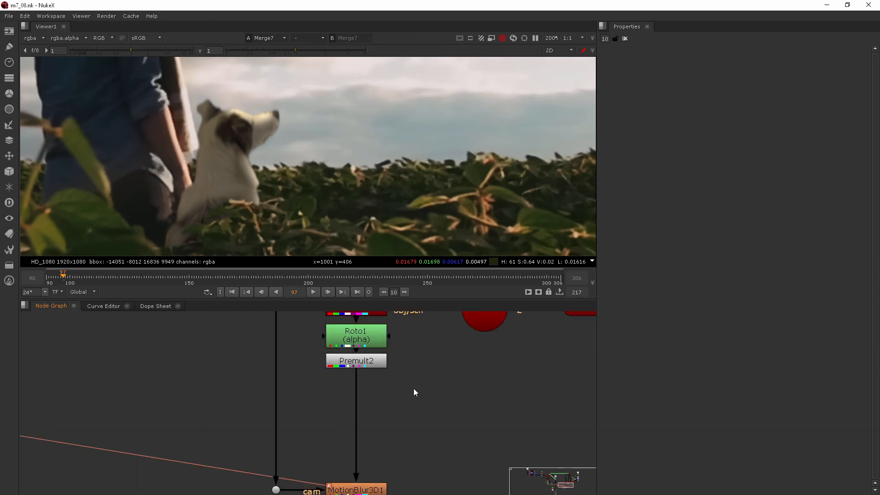
scroll(367, 364, "down", 2)
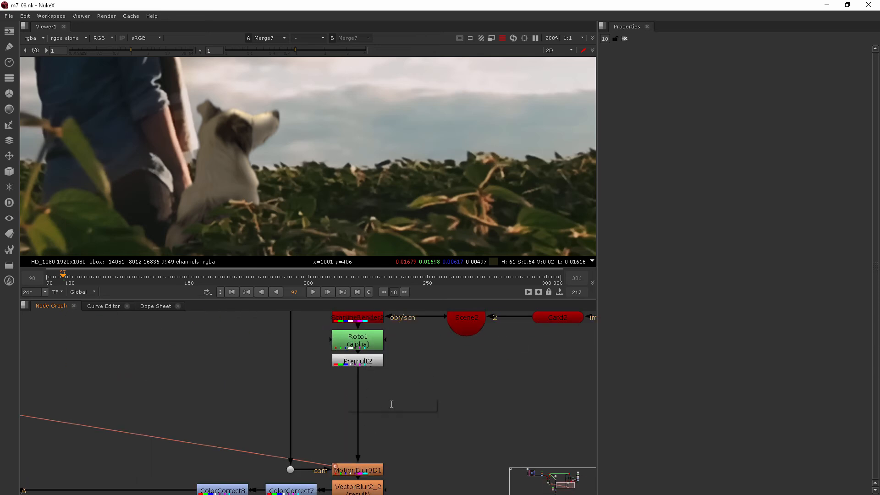
key("Tab")
type("li")
left_click(367, 411)
left_click_drag(401, 412, 370, 410)
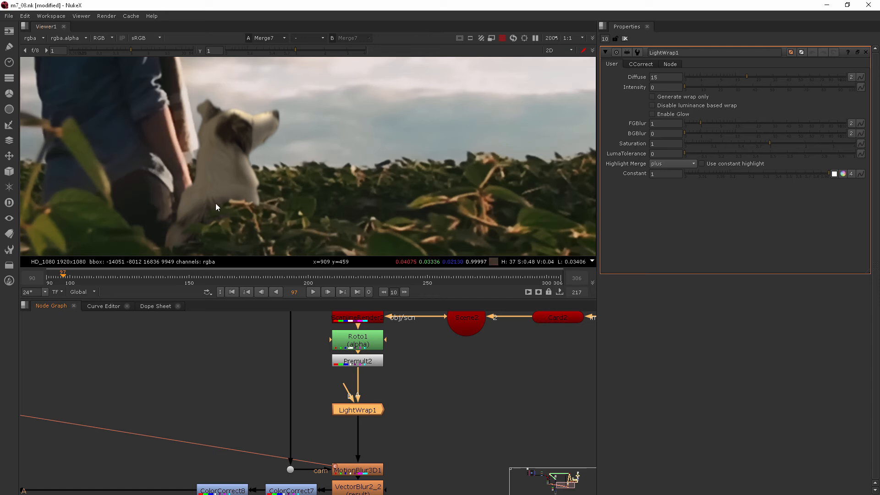
Connect LightWrap1's B input to the LensDistortion1 node below Denoise1 as the background.
left_click_drag(347, 393, 159, 378)
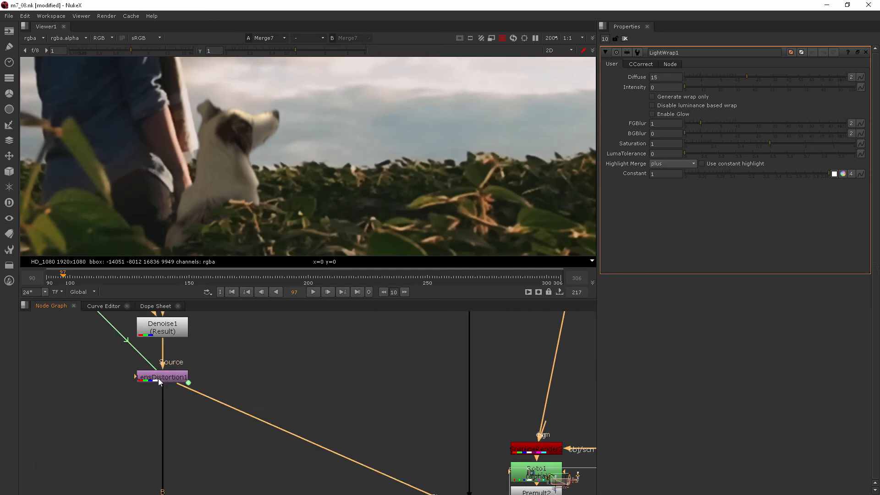
scroll(191, 368, "down", 3)
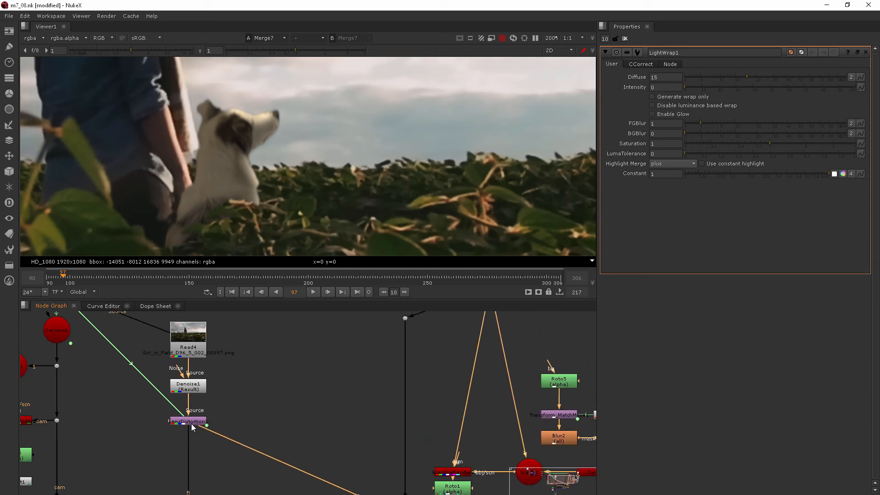
key("f")
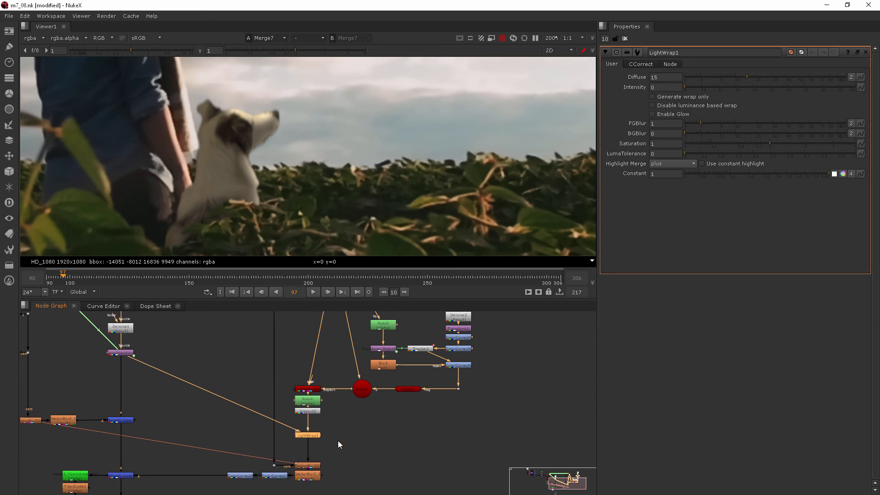
scroll(310, 428, "up", 2)
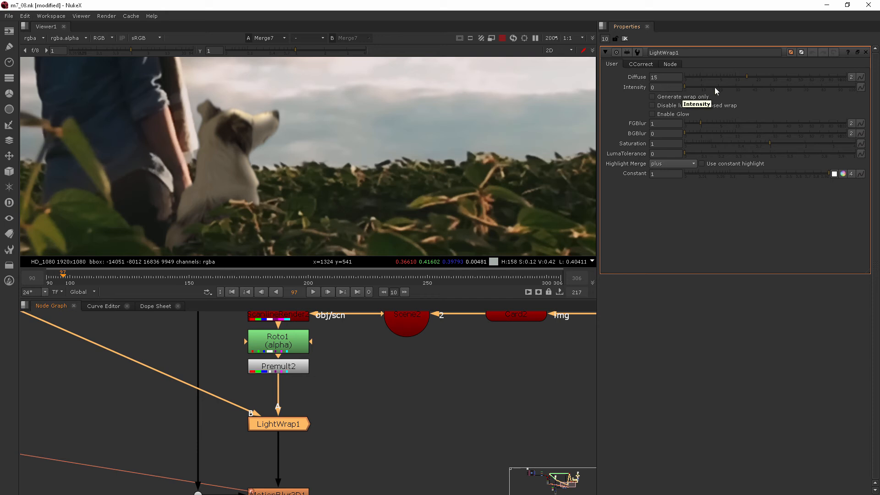
Raise LightWrap1's Intensity to 91.
left_click(743, 87)
left_click(804, 87)
left_click(840, 87)
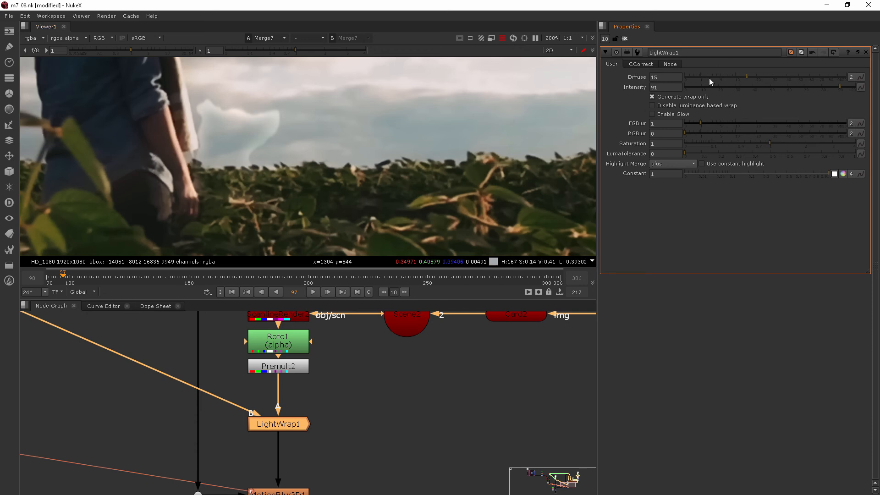
Try the Generate wrap only, Disable luminance based wrap and Enable Glow options one by one, leaving all three off.
left_click(655, 98)
left_click(652, 106)
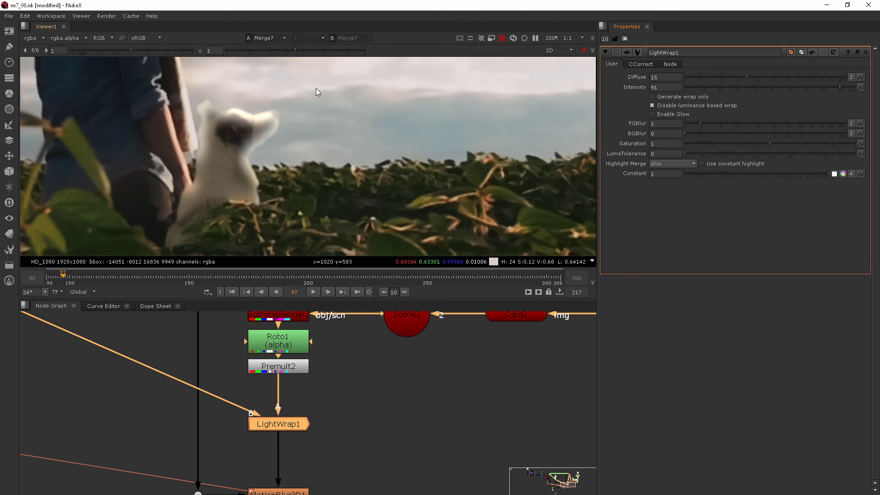
left_click(653, 106)
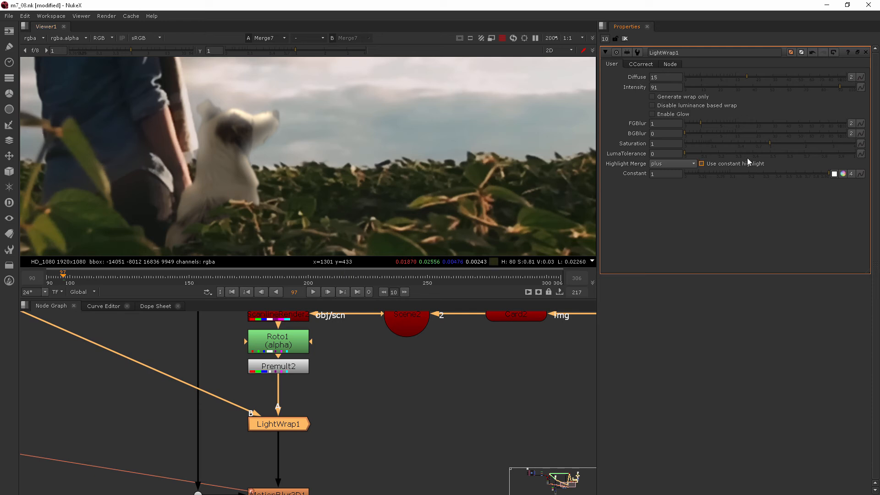
left_click(652, 114)
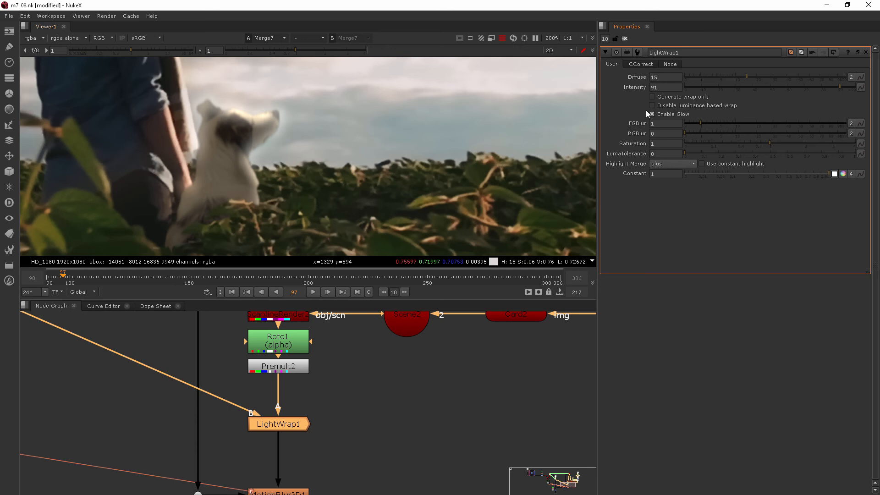
mouse_move(653, 114)
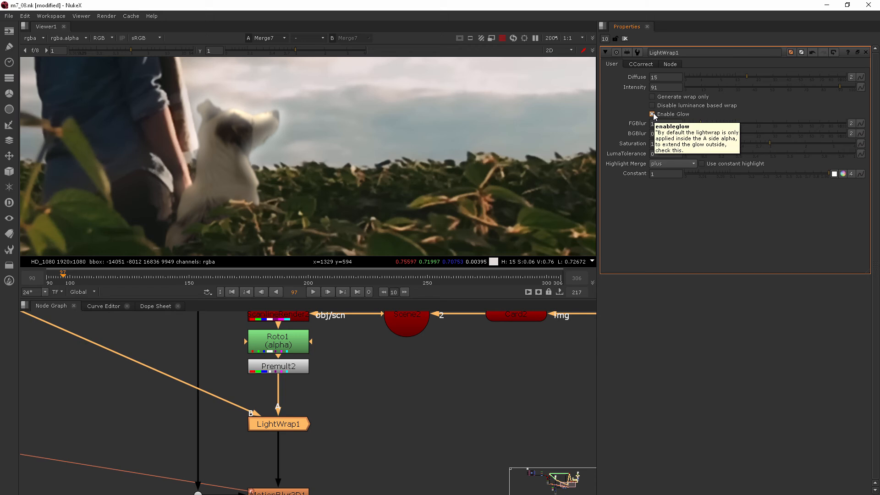
left_click(653, 114)
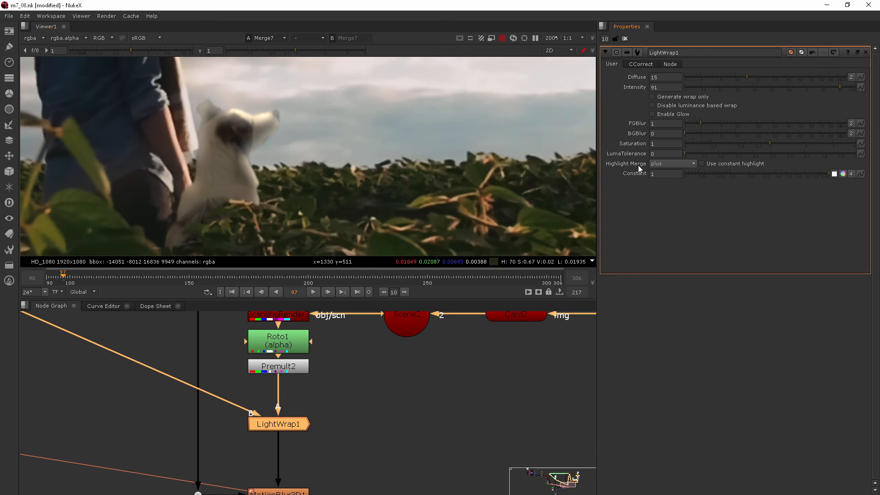
Set LightWrap1's LumaTolerance to 0.375 and reduce its Intensity to 85.5.
left_click(694, 153)
left_click_drag(696, 154, 722, 154)
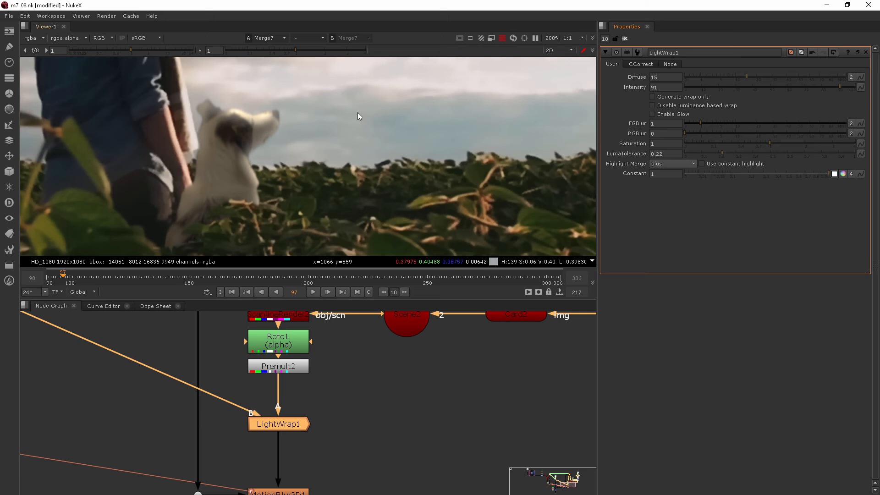
left_click_drag(728, 153, 748, 153)
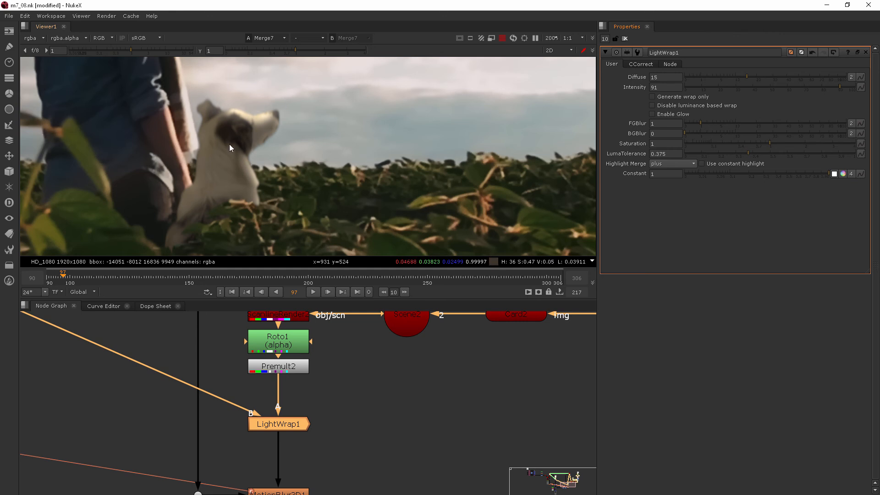
mouse_move(834, 87)
left_mouse_down()
mouse_move(681, 91)
mouse_move(828, 89)
left_mouse_up()
Check the dog's light wrap up close and in the full frame beside the woman and the robot.
scroll(262, 125, "down", 6)
scroll(252, 122, "up", 7)
scroll(244, 131, "down", 6)
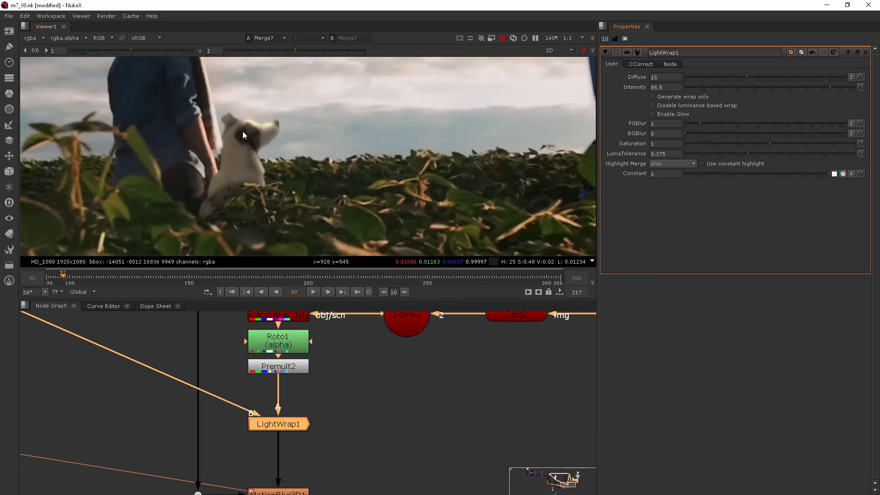
scroll(264, 138, "down", 1)
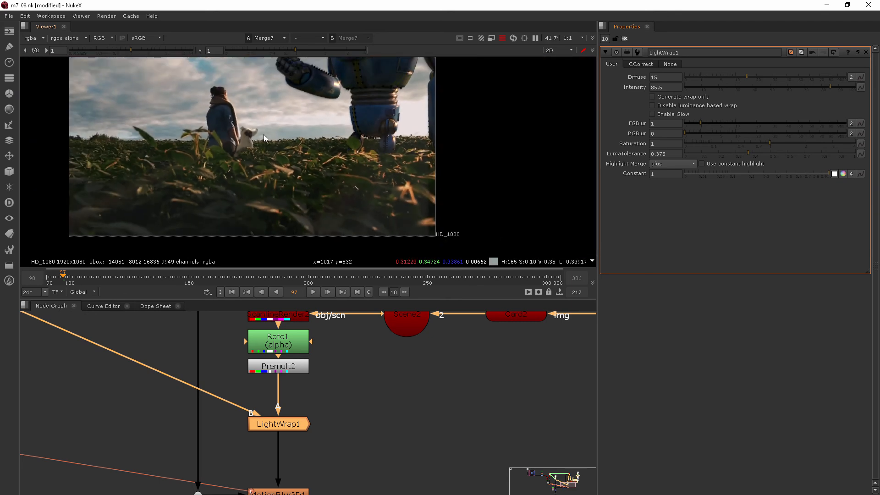
scroll(267, 122, "down", 2)
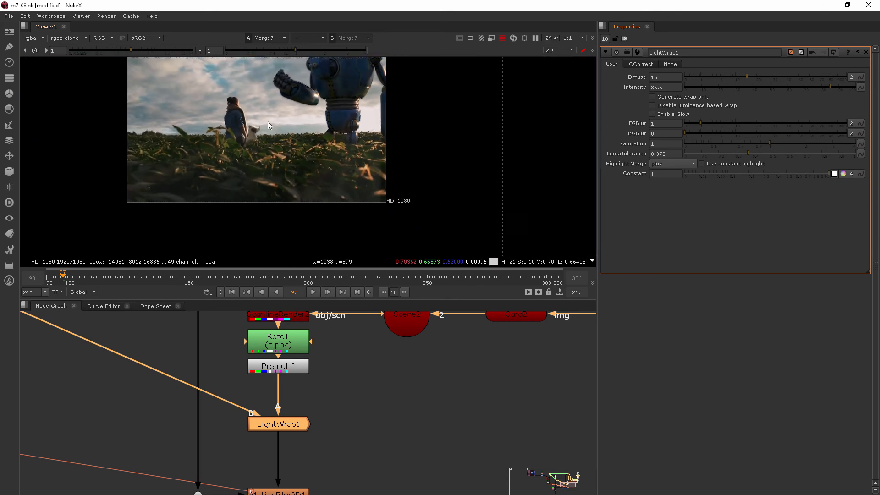
scroll(257, 129, "up", 2)
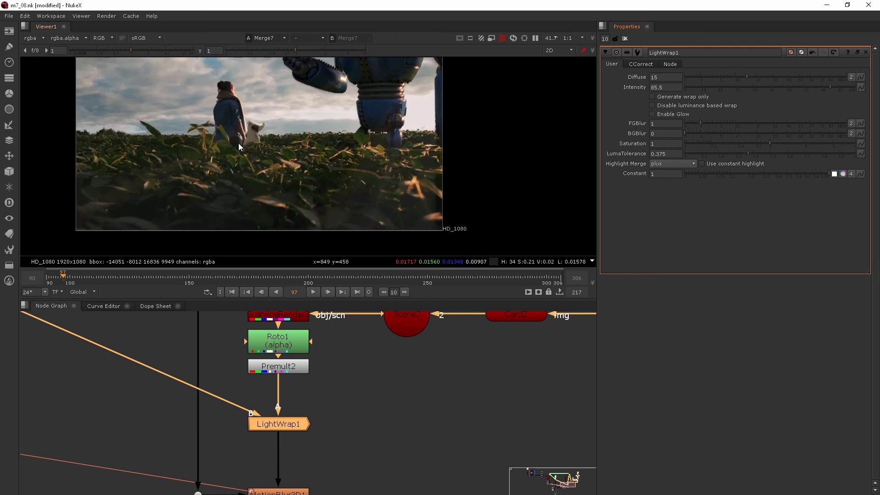
middle_click_drag(305, 136, 306, 152)
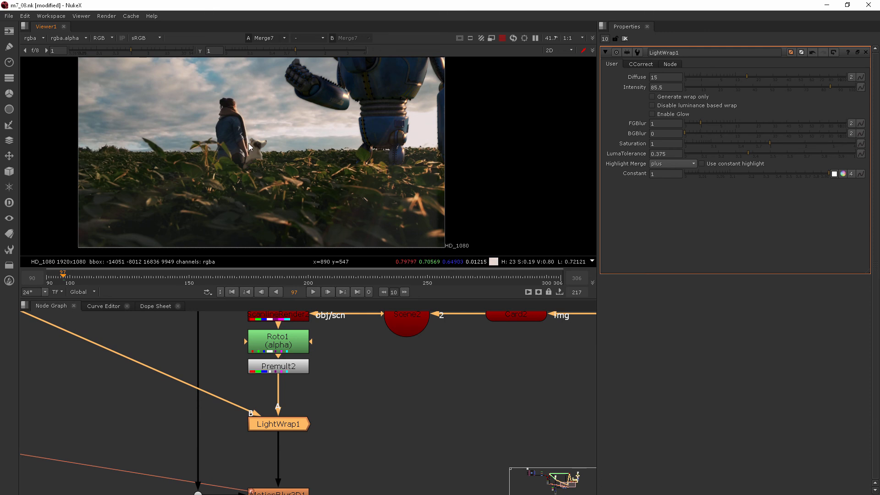
scroll(253, 143, "up", 2)
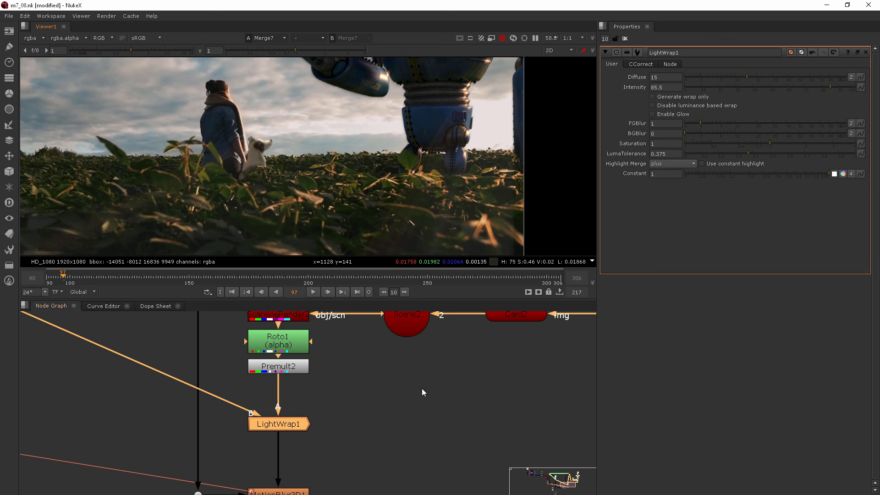
Find the robot branch and move Roto6 and Premult1 upward to make room above Glint1.
scroll(422, 394, "down", 2)
middle_click_drag(489, 355, 353, 432)
scroll(354, 432, "down", 2)
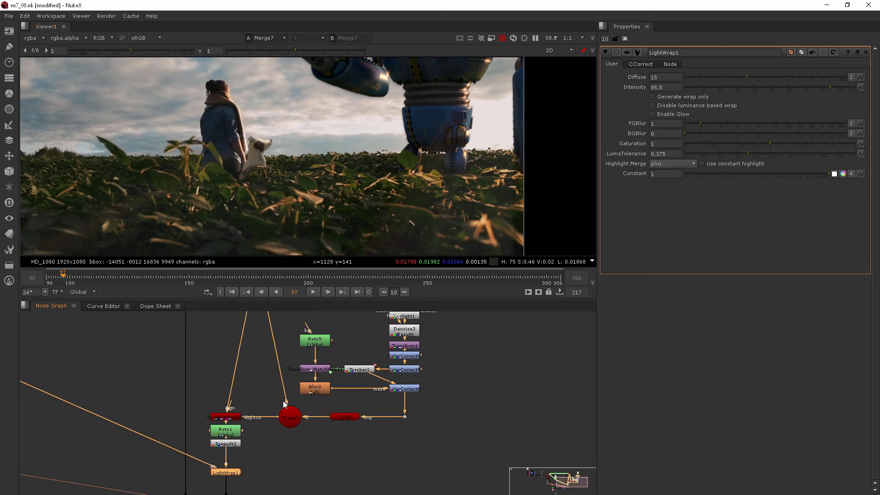
middle_click_drag(285, 404, 623, 375)
scroll(310, 414, "up", 1)
middle_click_drag(265, 415, 282, 385)
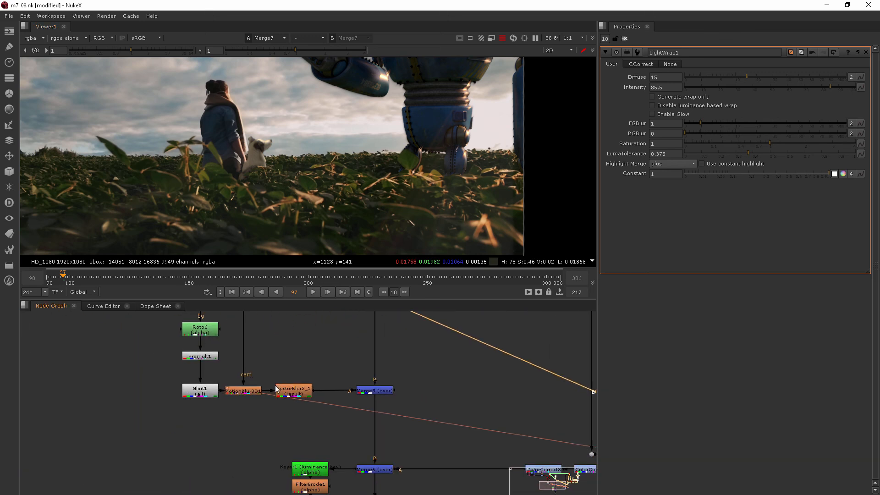
left_click(195, 392)
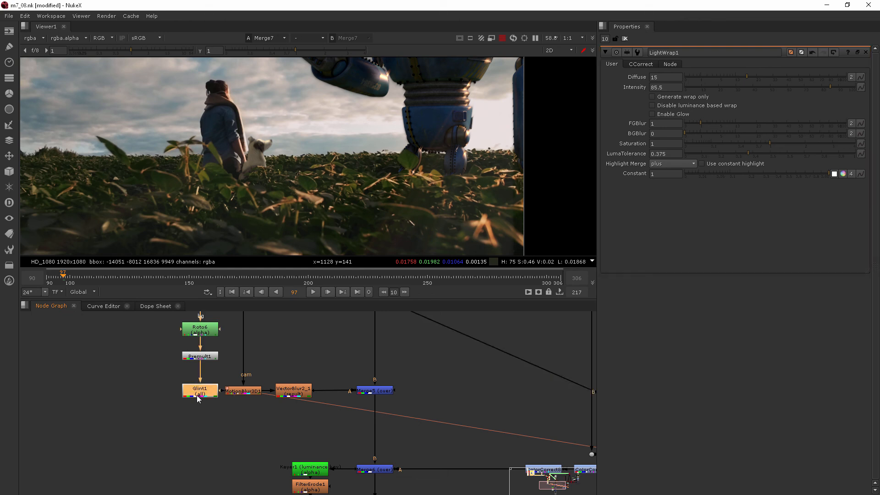
middle_click_drag(202, 397, 228, 465)
left_click_drag(222, 399, 222, 384)
left_click_drag(222, 432, 224, 406)
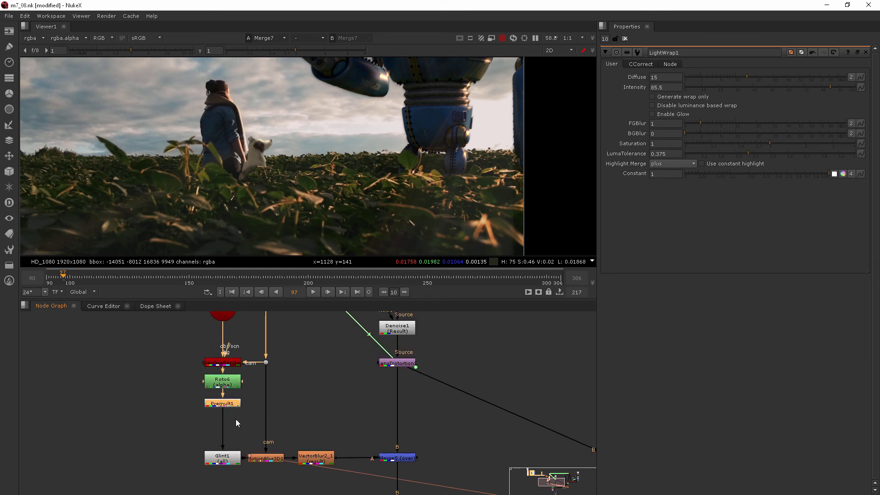
Add a LightWrap node between Premult1 and Glint1, connect its B input to LensDistortion1 and align it in the branch.
left_click(228, 424)
scroll(224, 440, "up", 3)
key("Tab")
type("lightwrap")
key("Return")
left_click_drag(249, 433, 456, 336)
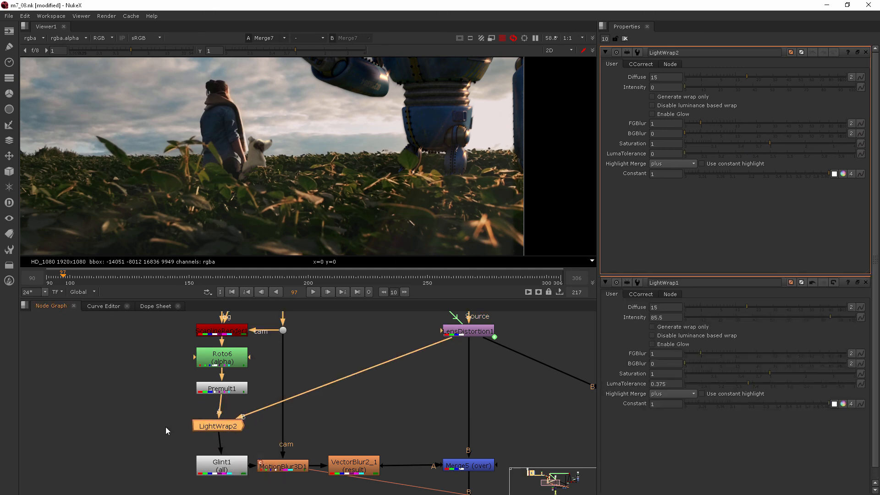
left_click_drag(224, 425, 229, 425)
Frame the robot and try LightWrap2 with an Intensity of 87 and a LumaTolerance of 0.435.
scroll(446, 373, "down", 7)
middle_click_drag(445, 373, 311, 378)
scroll(312, 383, "up", 2)
scroll(318, 383, "up", 2)
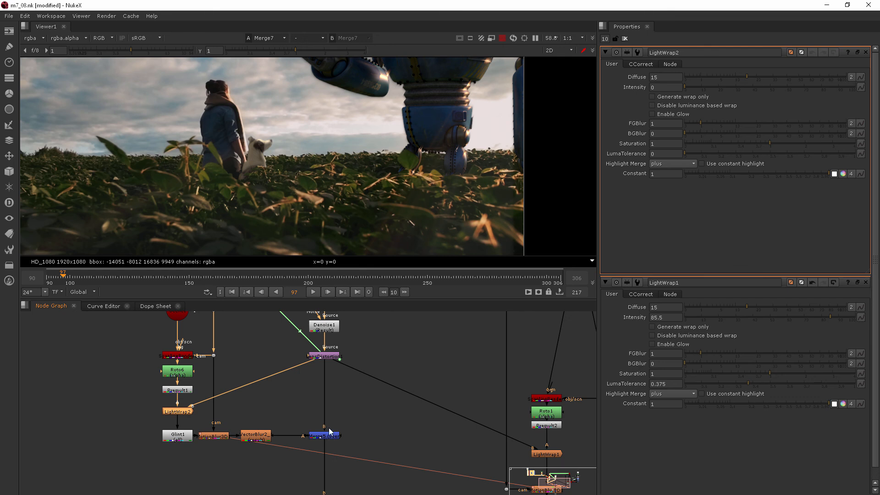
scroll(196, 418, "up", 2)
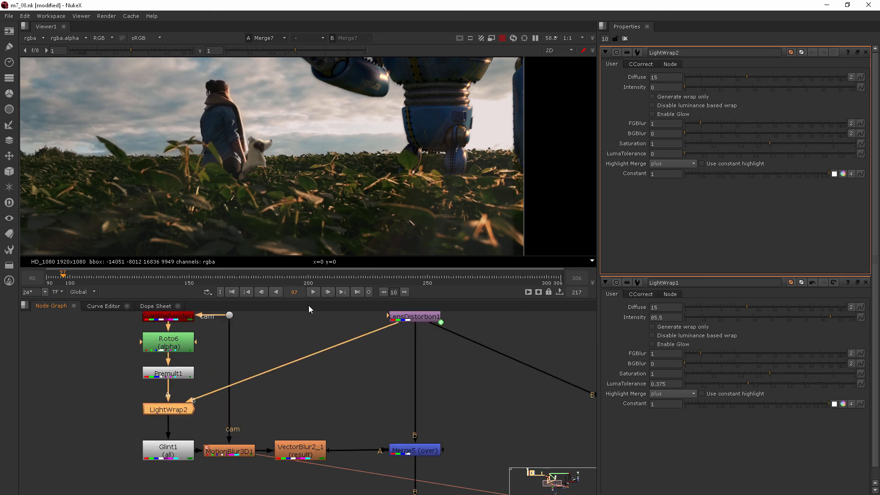
scroll(261, 175, "up", 3)
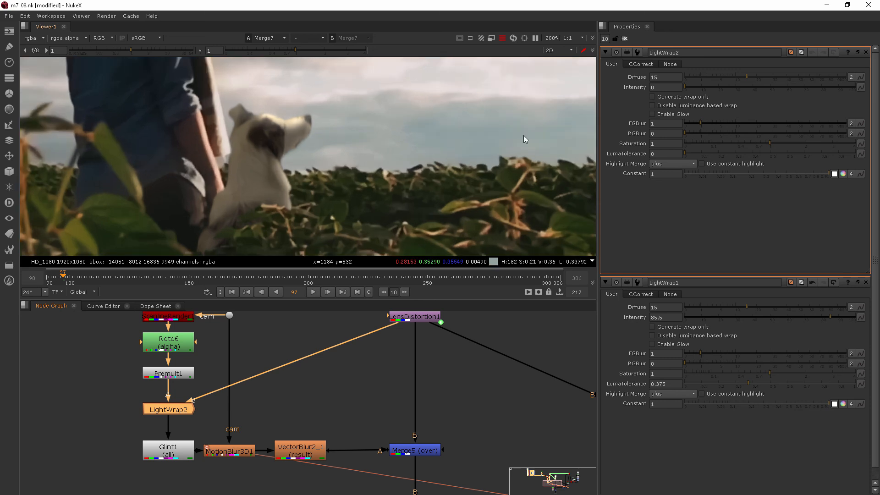
scroll(442, 125, "down", 3)
scroll(442, 124, "down", 3)
middle_click_drag(466, 122, 263, 163)
middle_click_drag(446, 90, 371, 145)
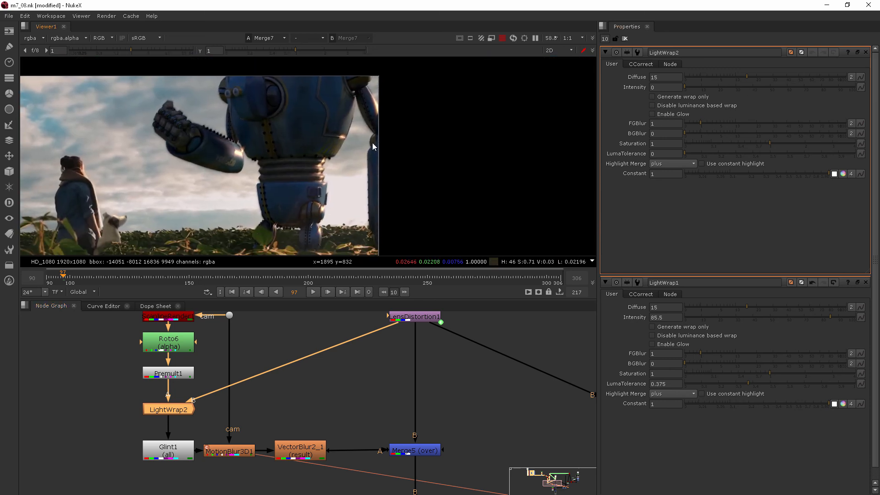
left_click(833, 88)
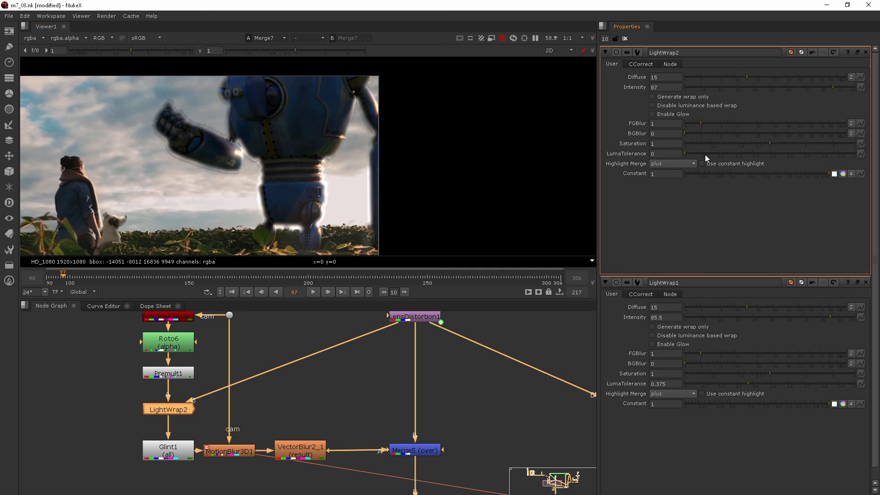
left_click_drag(710, 152, 758, 155)
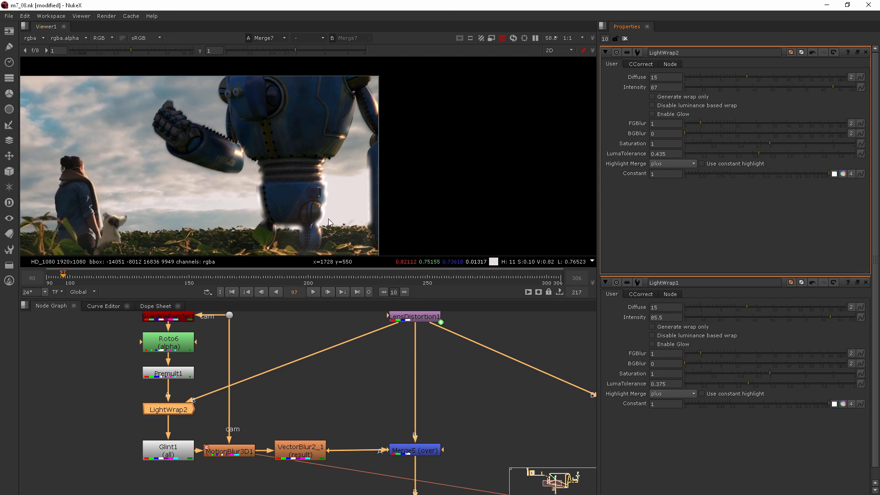
Reduce LightWrap2's Intensity to 35.5 while judging the robot's edges up close.
scroll(333, 207, "up", 5)
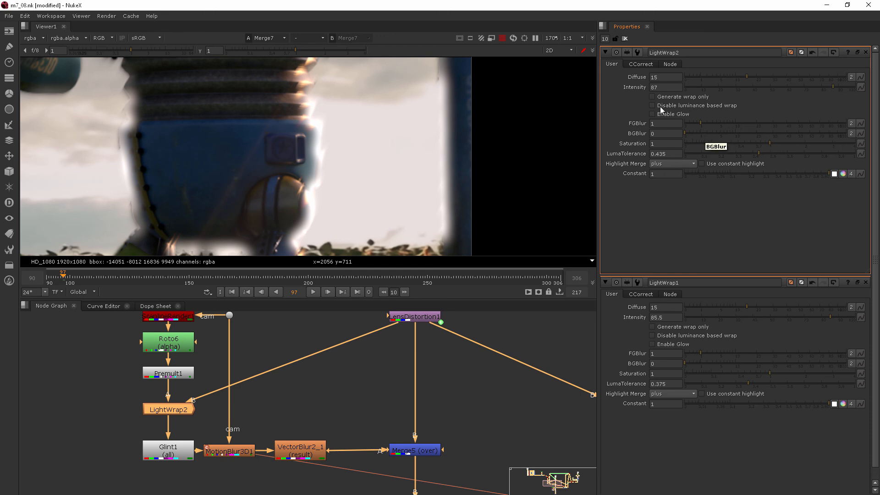
left_click(798, 87)
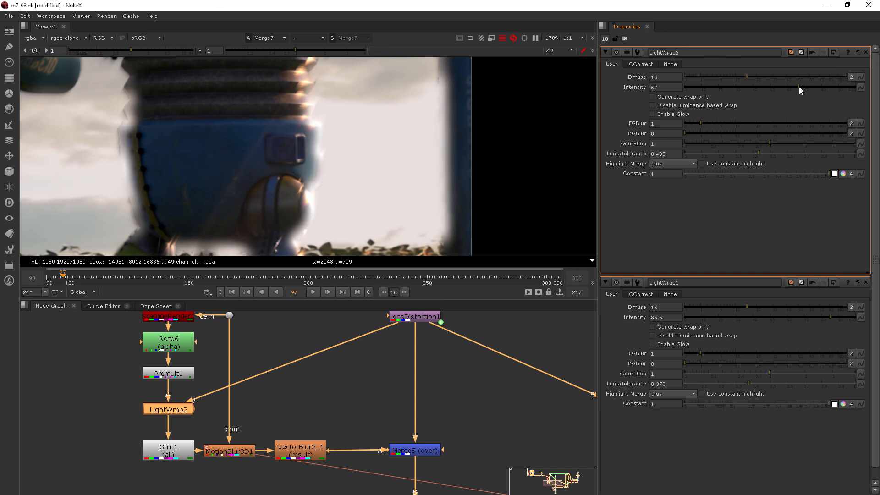
left_click(780, 87)
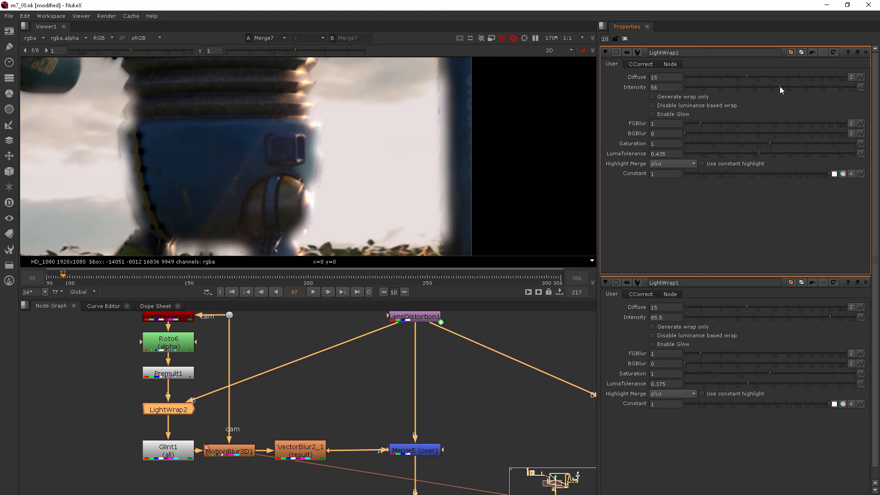
left_click(757, 85)
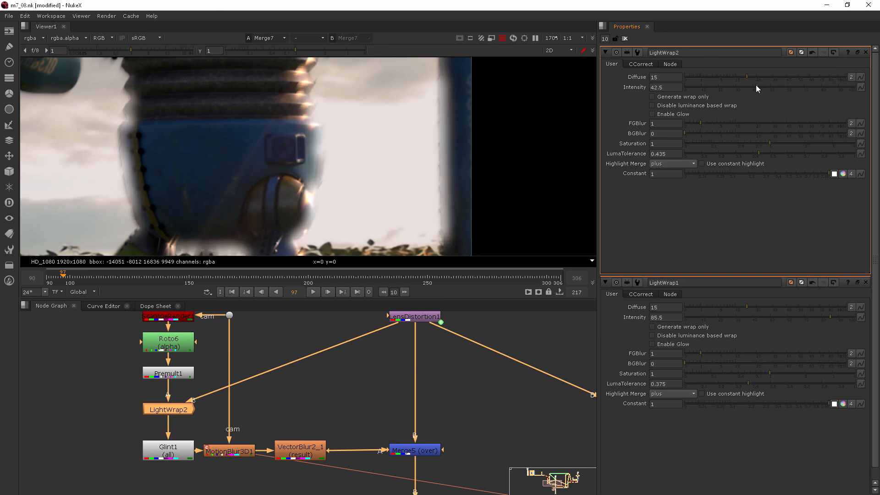
left_click(745, 86)
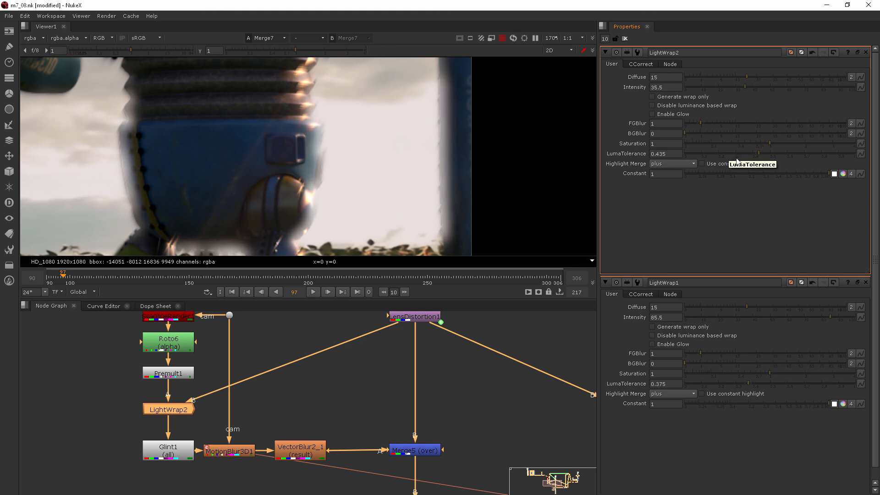
Raise LightWrap2's LumaTolerance to 0.76 in stages, judging the robot's edges up close and in the wide view.
left_click(783, 152)
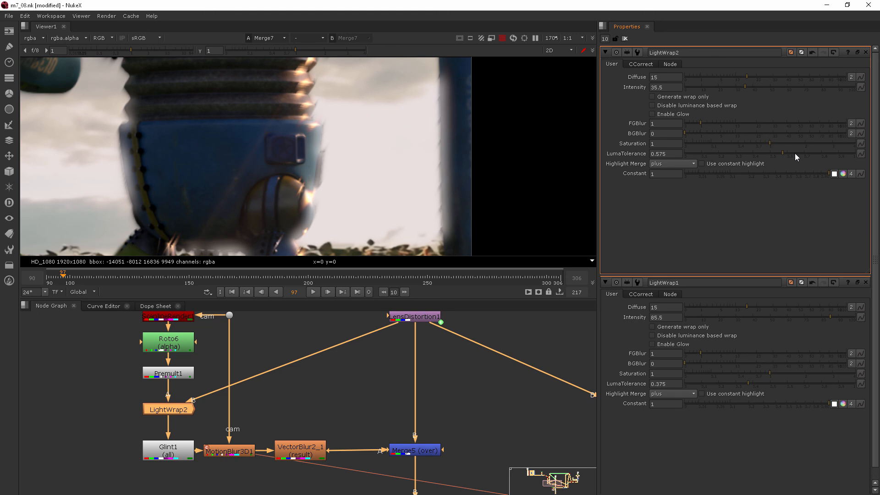
left_click(802, 153)
left_click(807, 152)
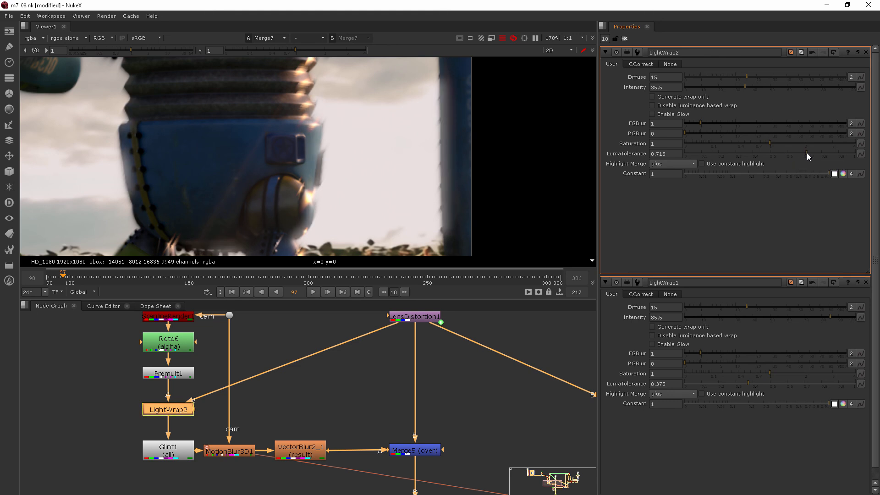
left_click(815, 153)
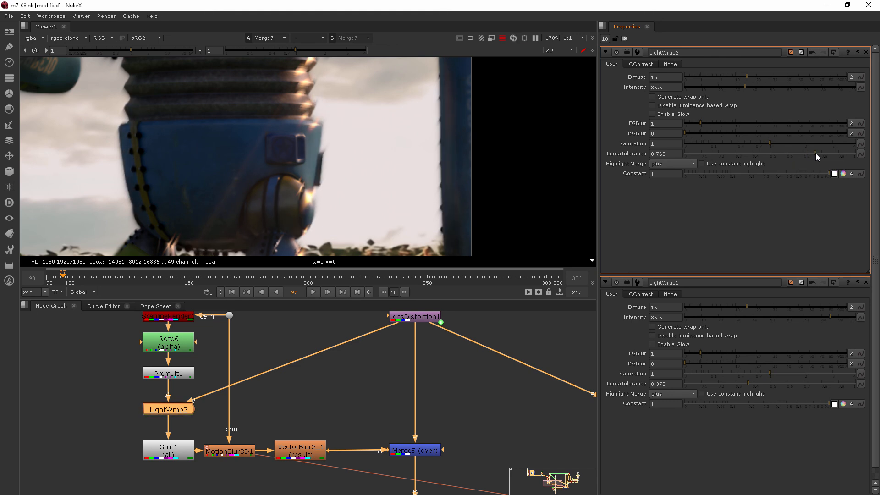
left_click(811, 153)
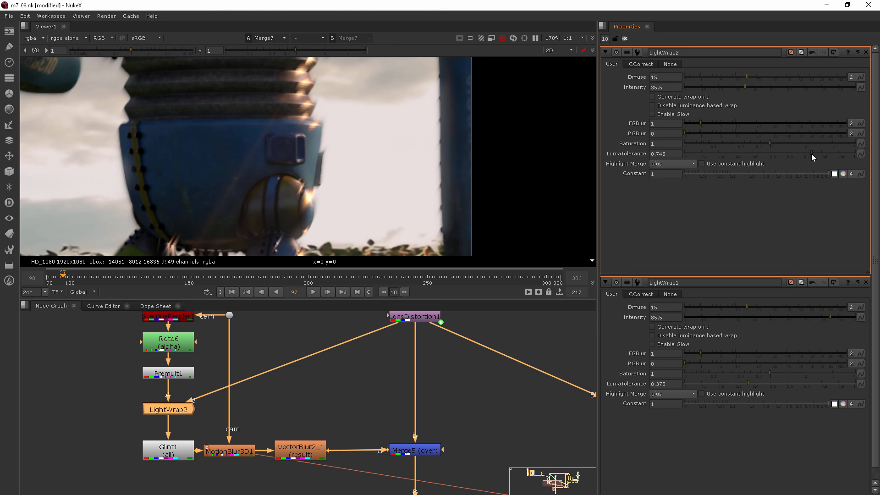
left_click(804, 153)
left_click(804, 153)
scroll(396, 128, "down", 5)
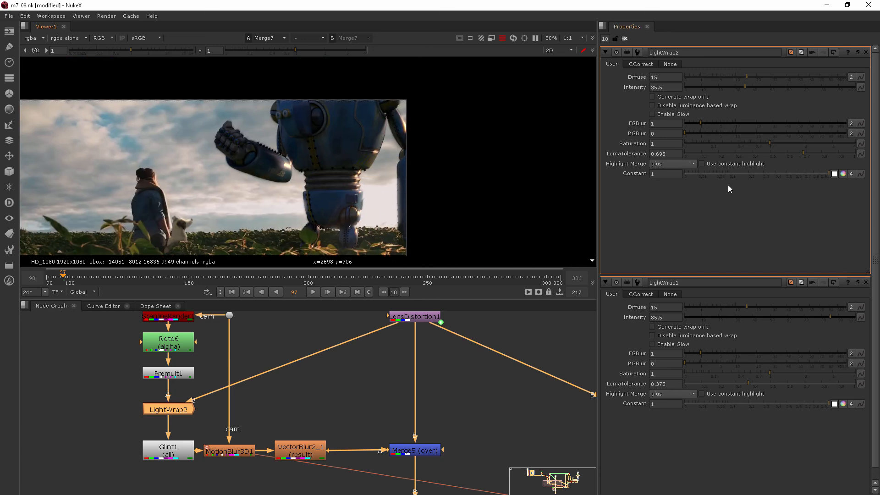
left_click(815, 153)
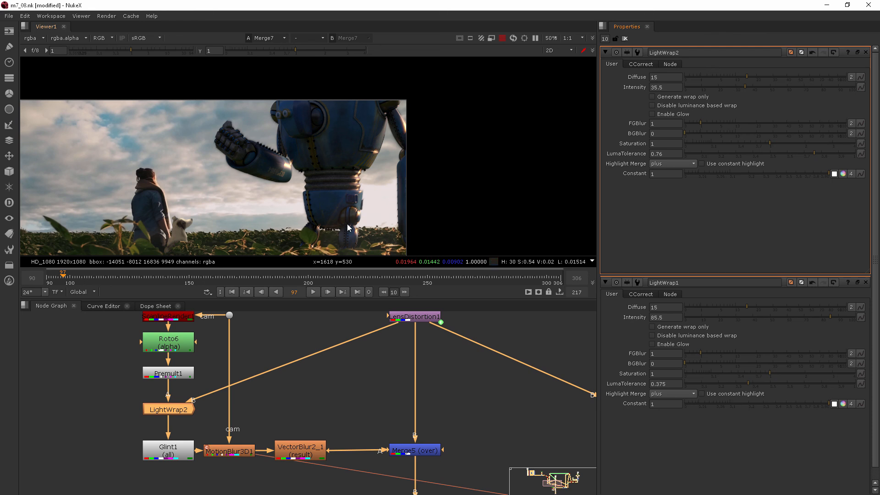
Toggle LightWrap2 off and on repeatedly to compare the robot's edges in the wide view and close up around its lower body.
middle_click_drag(380, 185, 383, 149)
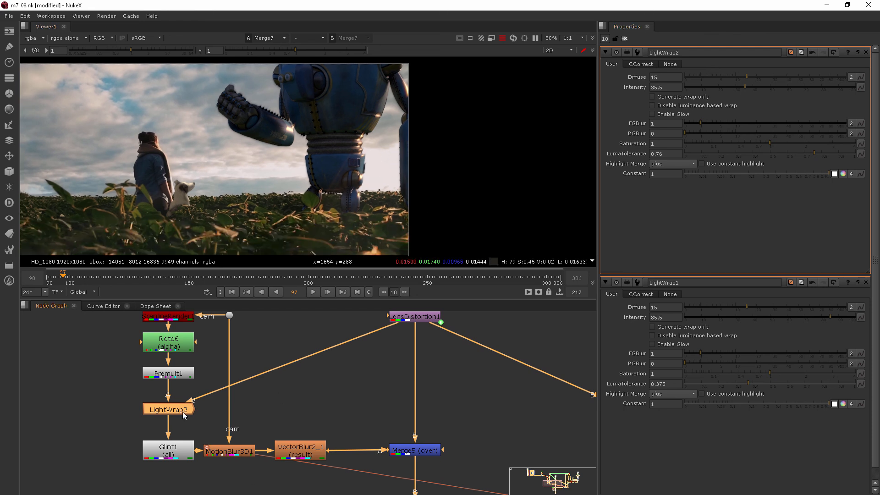
key("d")
key("d")
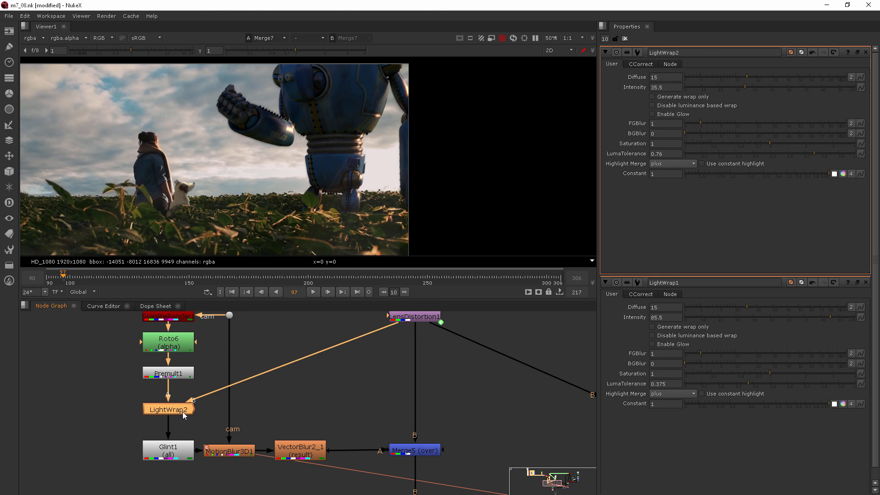
key("d")
key("d")
scroll(367, 179, "up", 2)
scroll(367, 179, "up", 4)
key("d")
key("d")
key("d")
key("d")
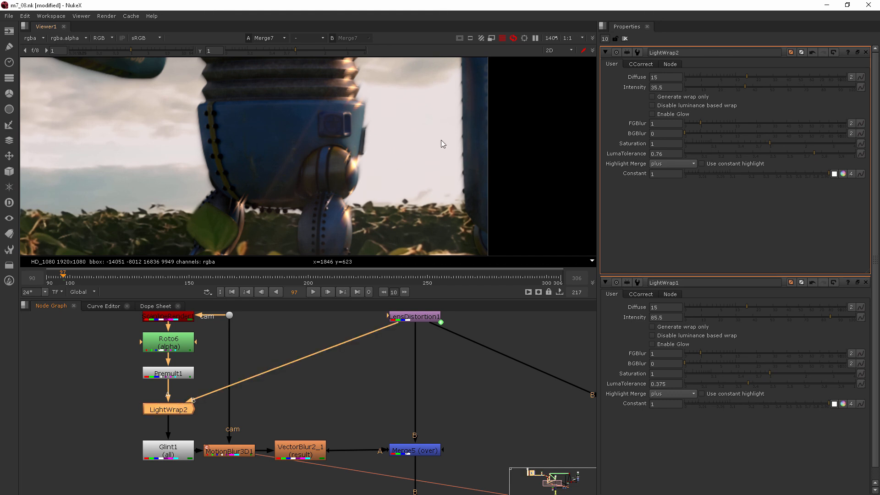
key("d")
key("d")
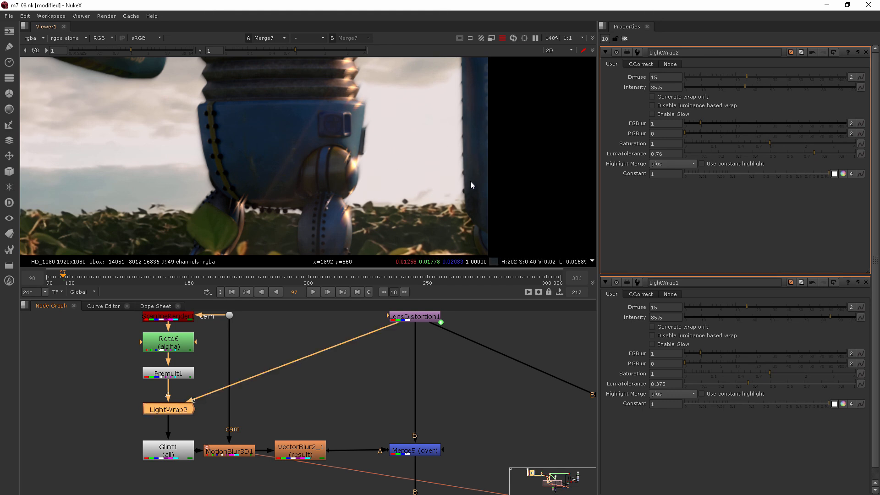
key("d")
key("d")
key("d")
key("d")
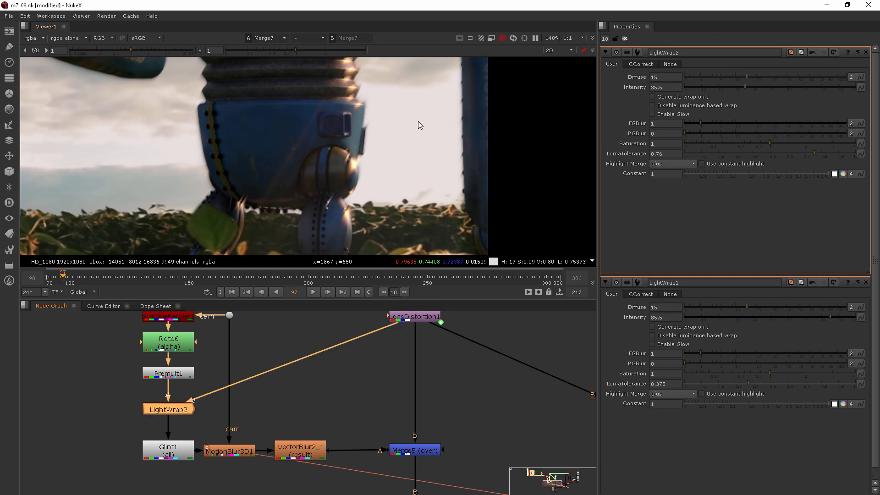
scroll(461, 134, "up", 1)
key("d")
key("d")
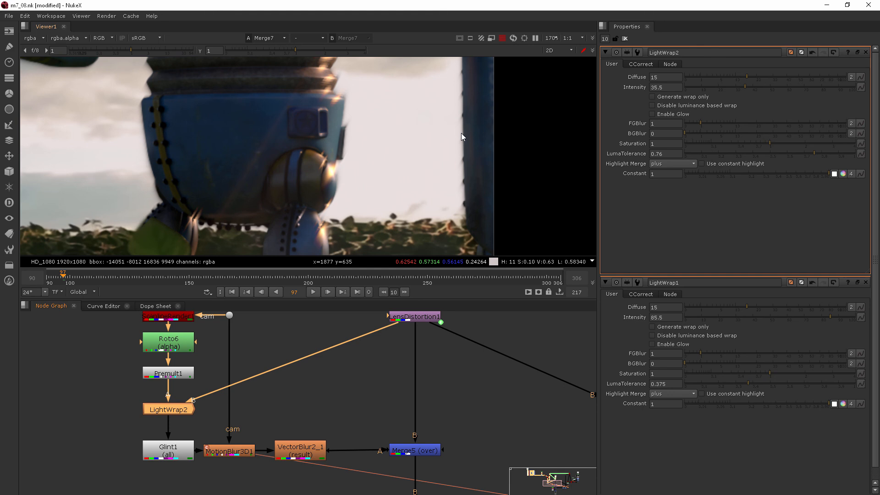
middle_click_drag(402, 128, 399, 144)
Check the robot's light wrap in the full frame alongside the woman and the dog.
key("Down")
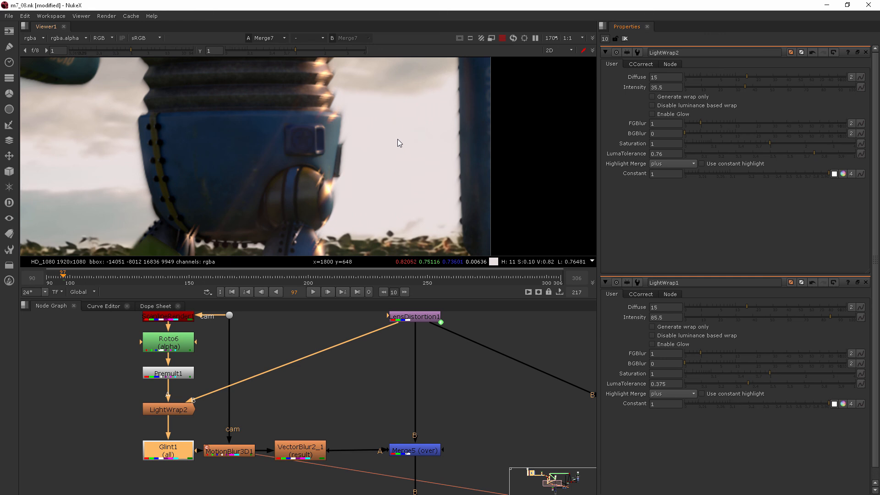
scroll(350, 129, "down", 5)
scroll(350, 128, "down", 4)
middle_click_drag(351, 128, 393, 131)
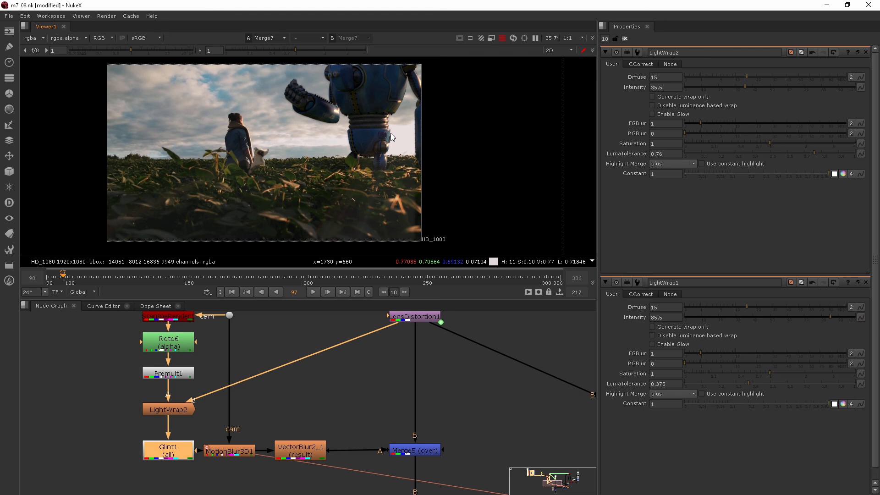